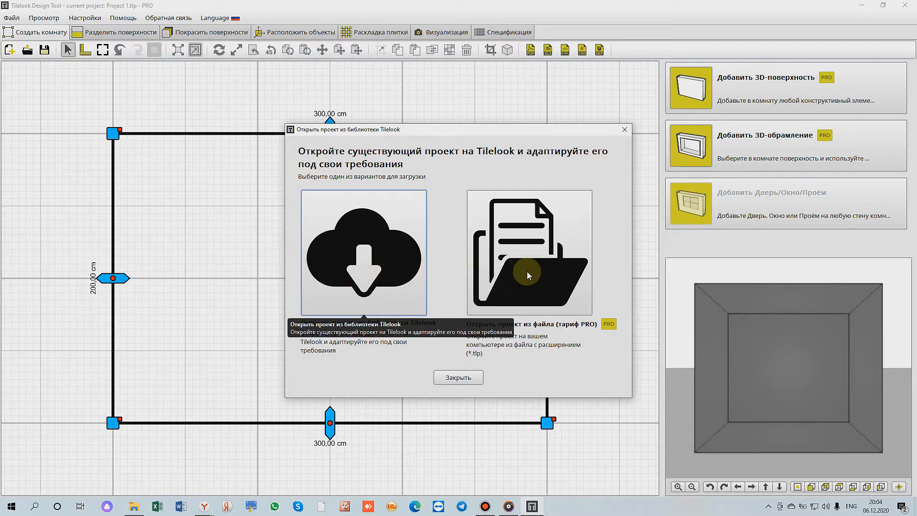
- Load the Bathroom 01 - Tilelook tutorial project from the Tilelook online library
{"action": "left_click", "coordinate": [366, 273]}
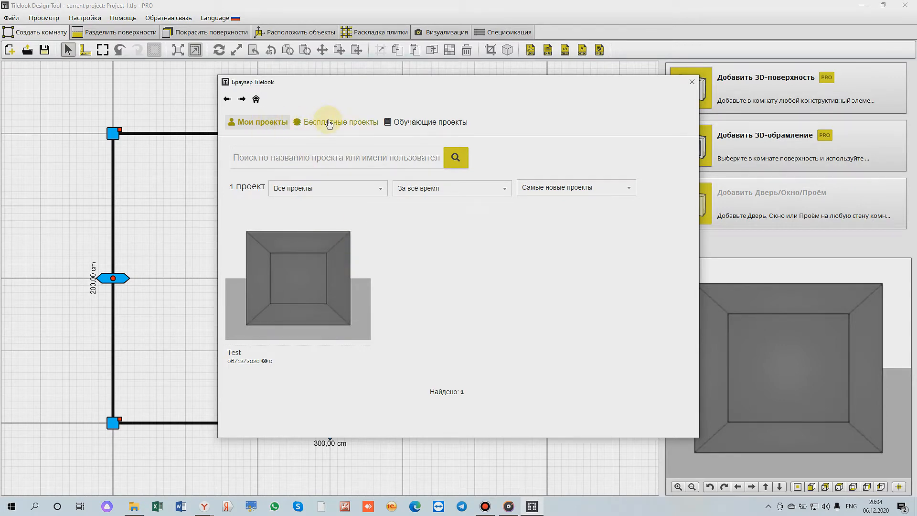
{"action": "left_click", "coordinate": [416, 121]}
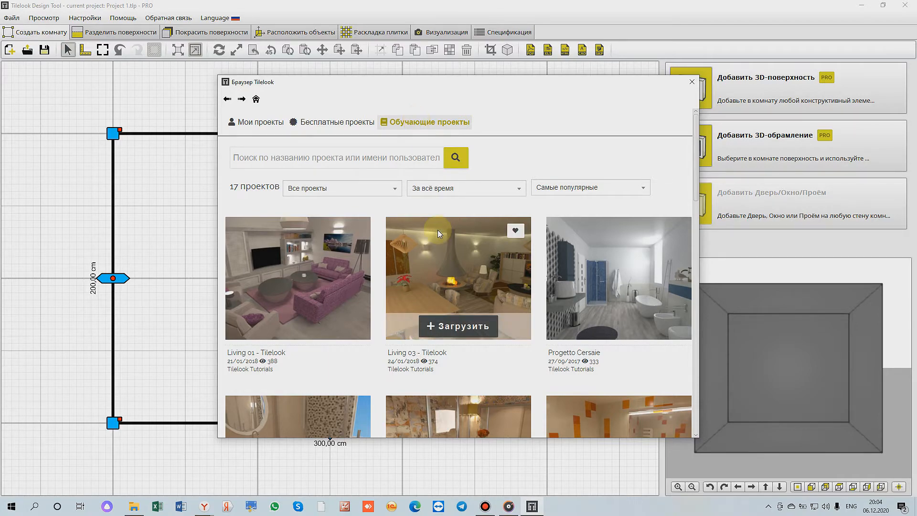
{"action": "scroll", "coordinate": [444, 310], "scroll_direction": "down", "scroll_amount": 3}
{"action": "left_click", "coordinate": [306, 373]}
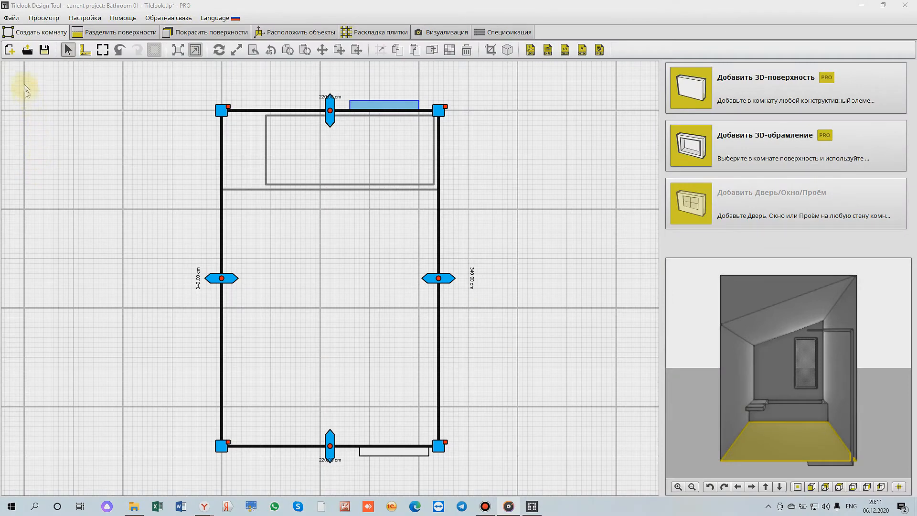
- Review the file and view commands and the system information in the program settings
{"action": "left_click", "coordinate": [11, 18]}
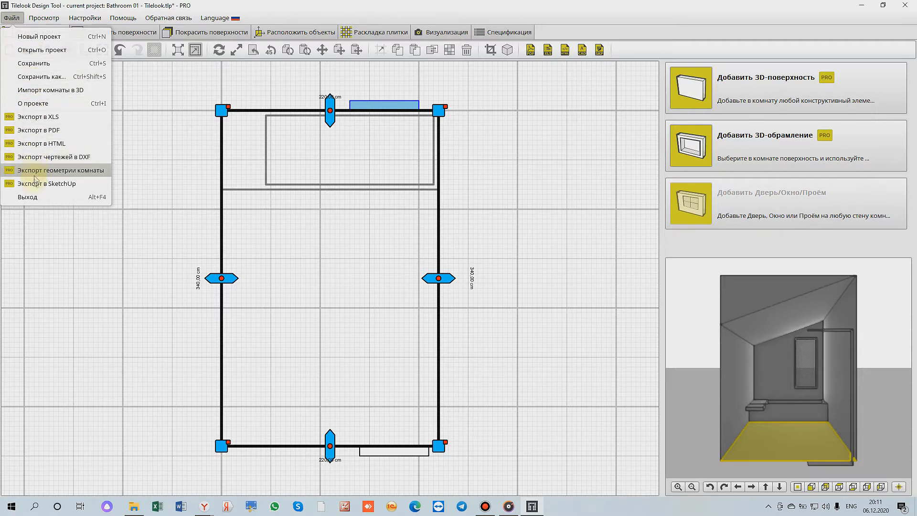
{"action": "mouse_move", "coordinate": [44, 19]}
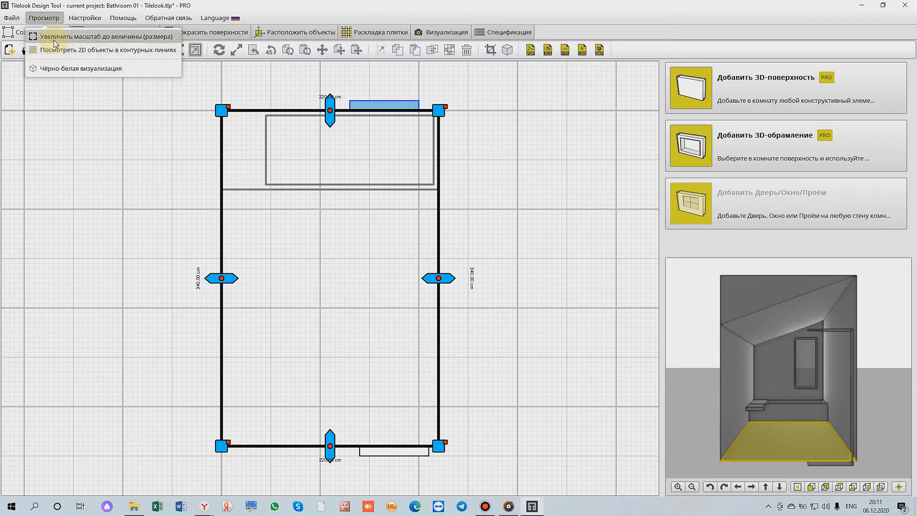
{"action": "left_click", "coordinate": [79, 18]}
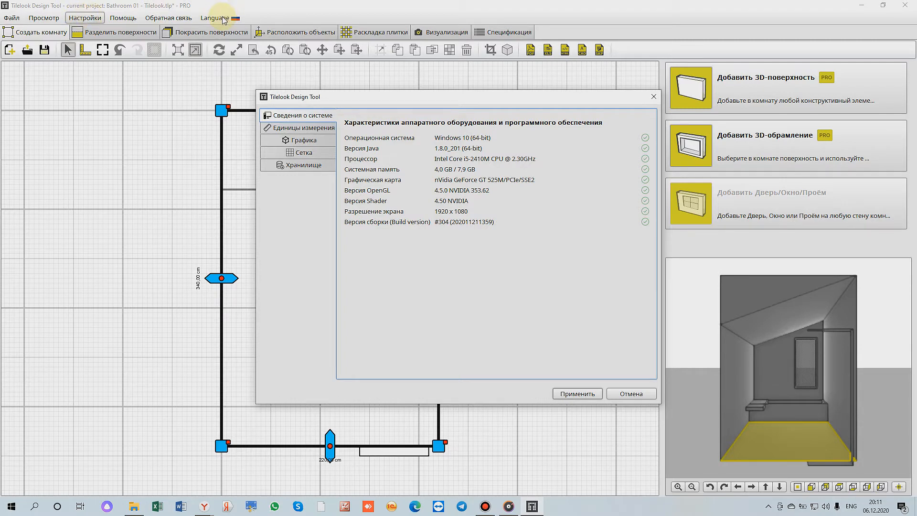
{"action": "left_click", "coordinate": [623, 394]}
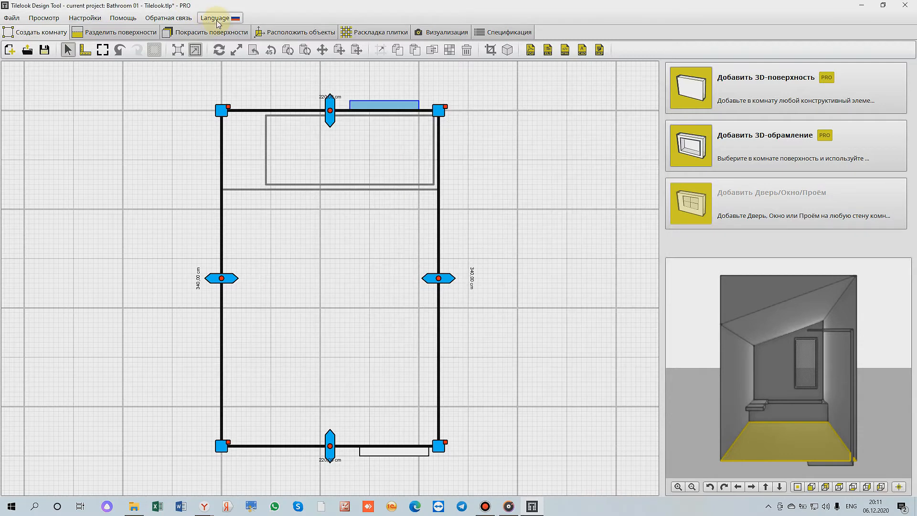
- Examine the interface language options and close them without making a change
{"action": "left_click", "coordinate": [216, 19]}
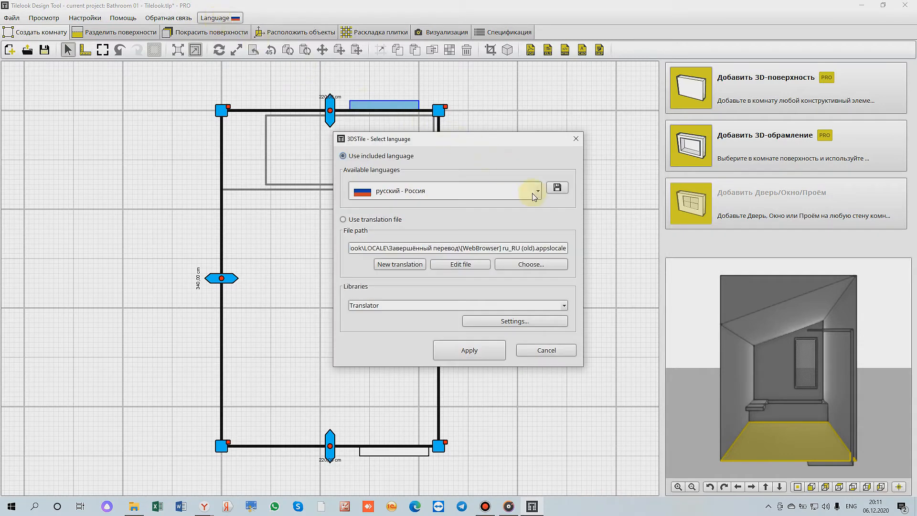
{"action": "left_click", "coordinate": [536, 196]}
{"action": "left_click", "coordinate": [536, 196]}
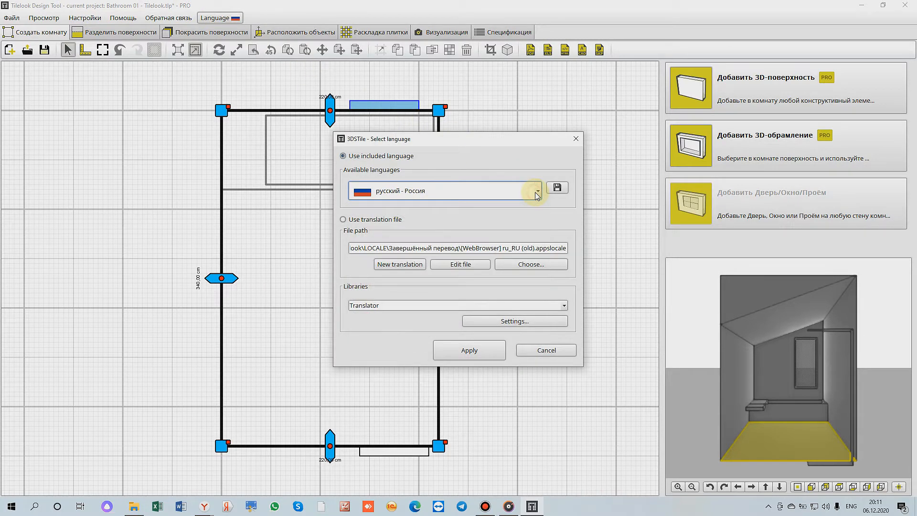
{"action": "left_click", "coordinate": [576, 138]}
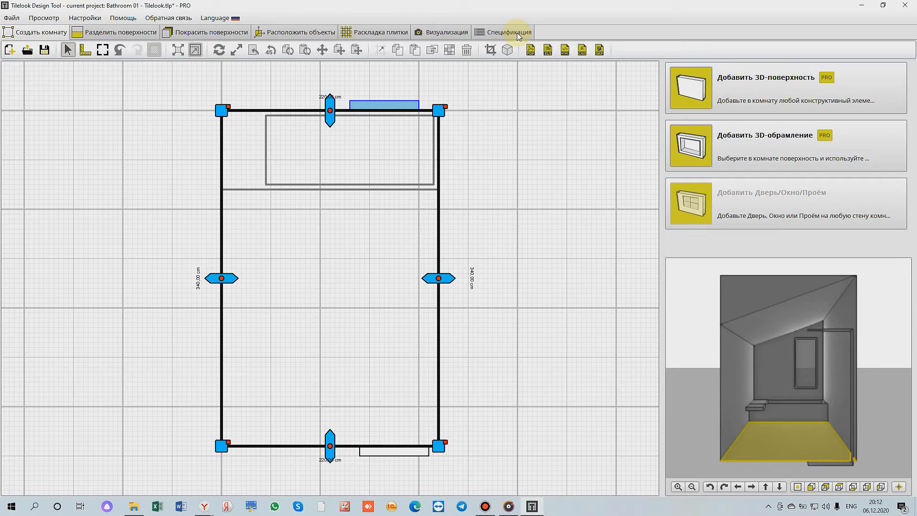
- Compare the bathroom in the object placement, room creation and tile layout workspaces
{"action": "left_click", "coordinate": [295, 32]}
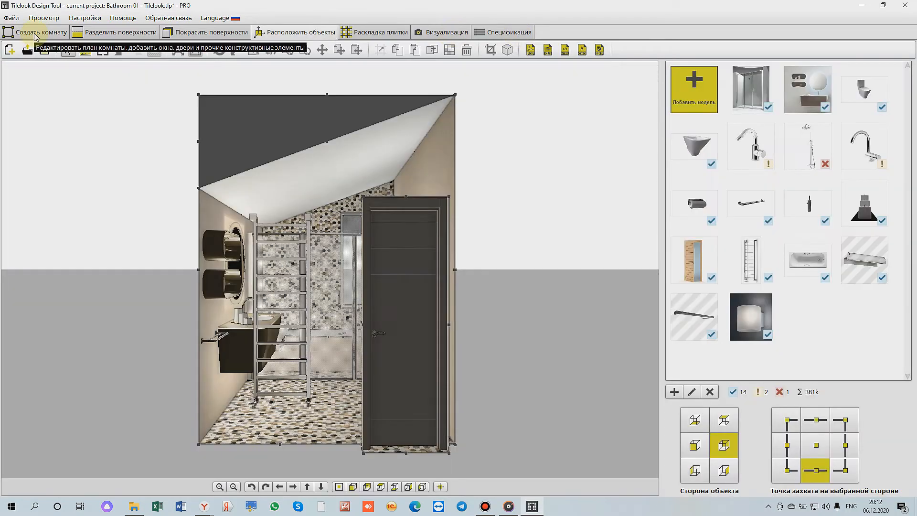
{"action": "left_click", "coordinate": [35, 34]}
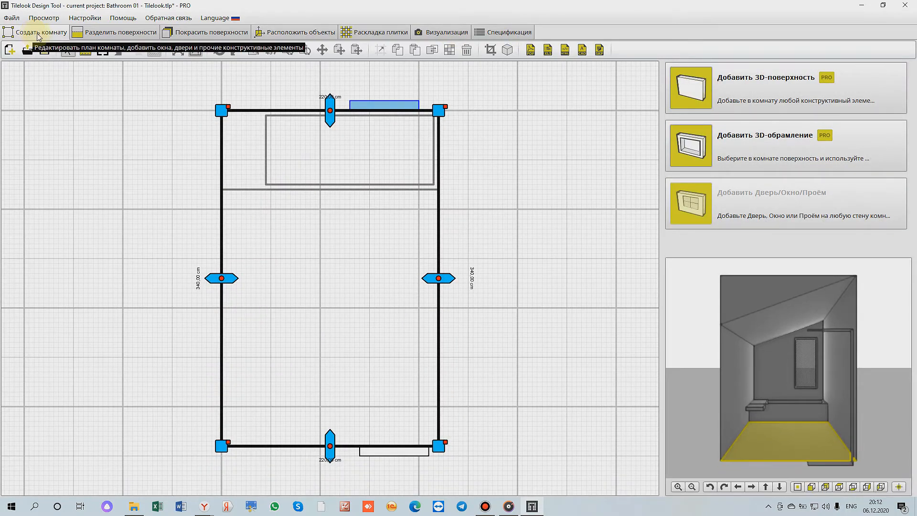
{"action": "left_click", "coordinate": [298, 33]}
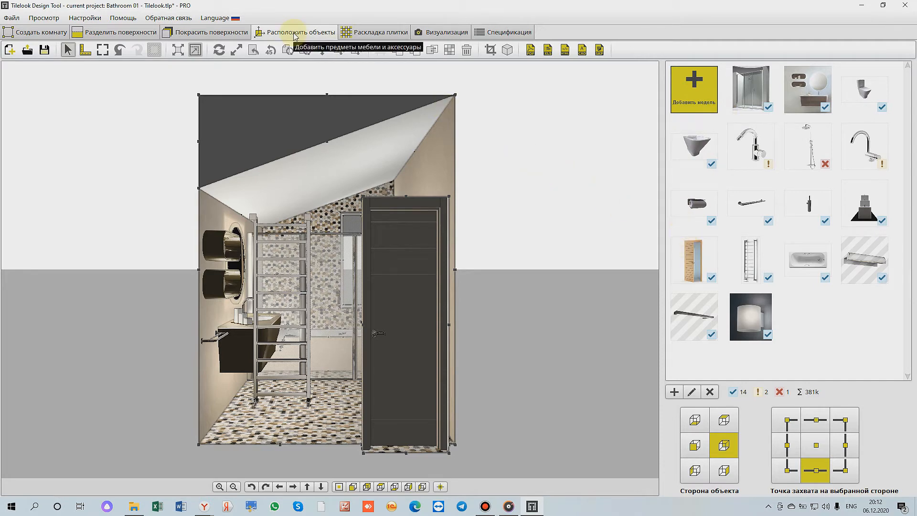
{"action": "left_click", "coordinate": [378, 34]}
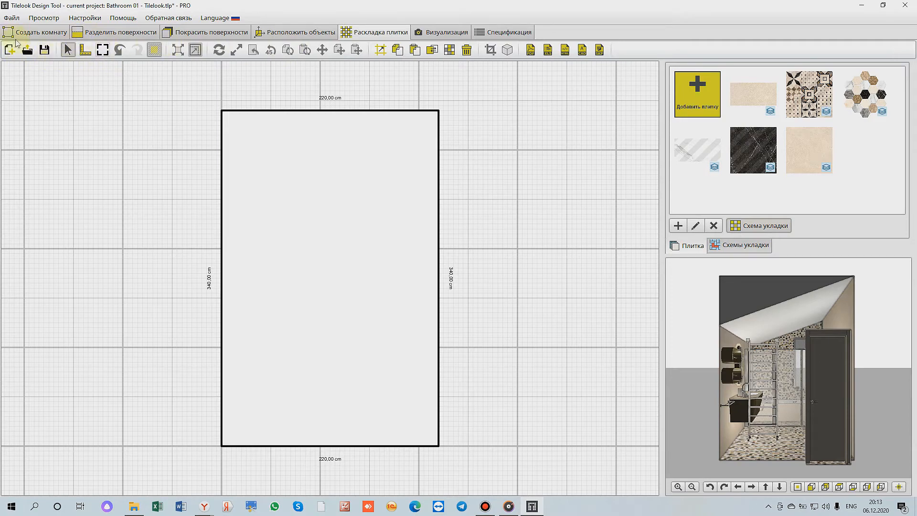
{"action": "left_click", "coordinate": [292, 33]}
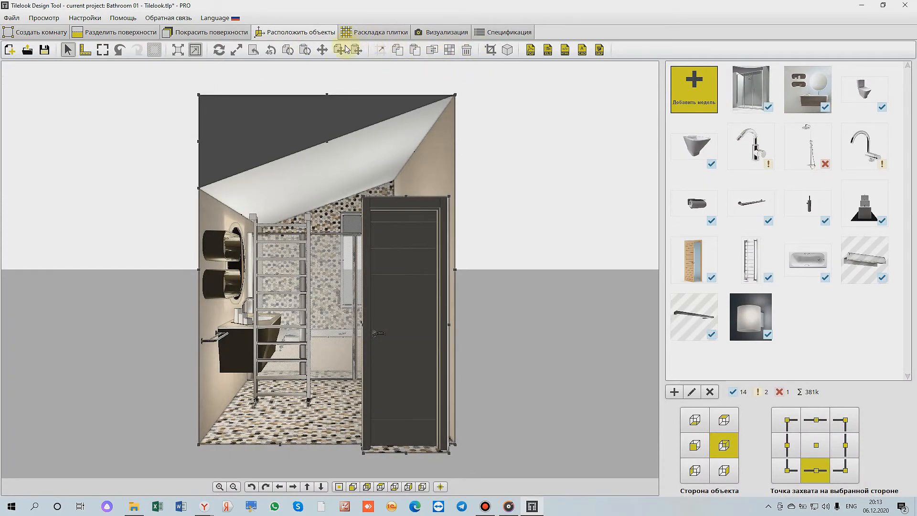
{"action": "left_click", "coordinate": [373, 35]}
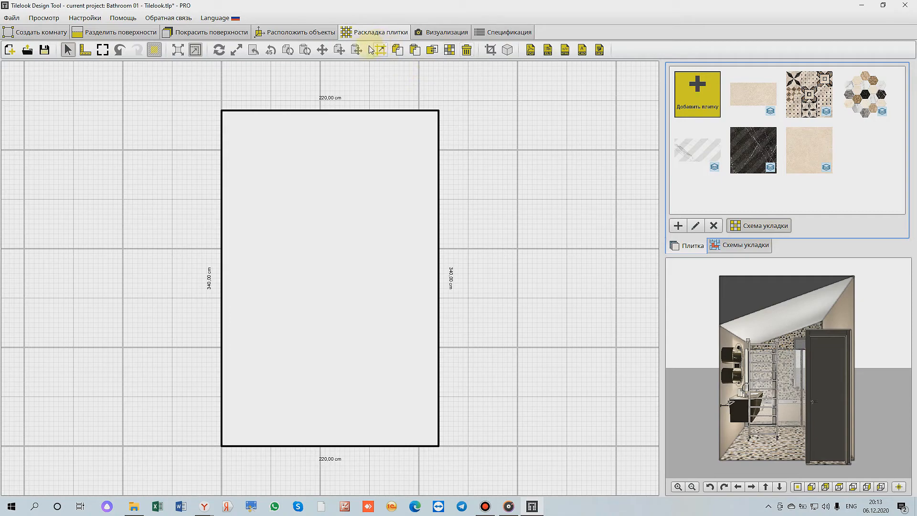
{"action": "left_click", "coordinate": [308, 33]}
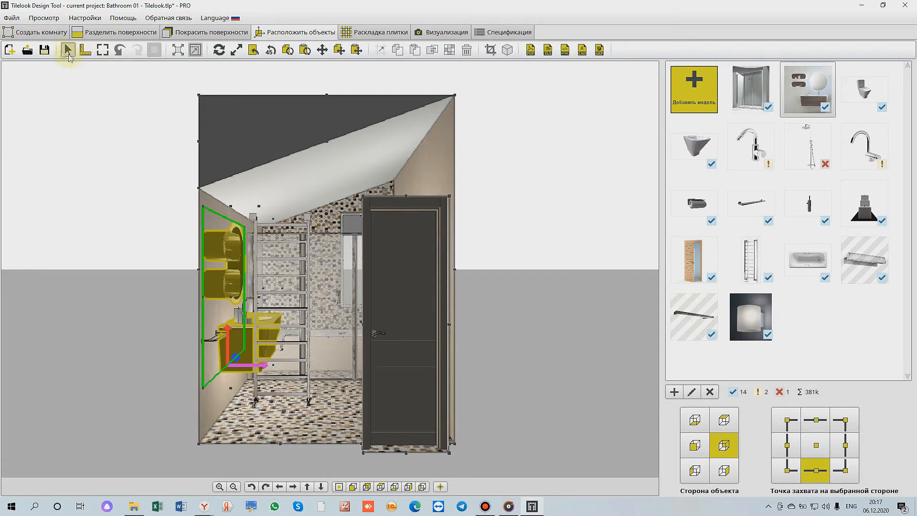
- Examine the room's floor plan and the left wall's elevation in the room creation workspace
{"action": "left_click", "coordinate": [37, 36]}
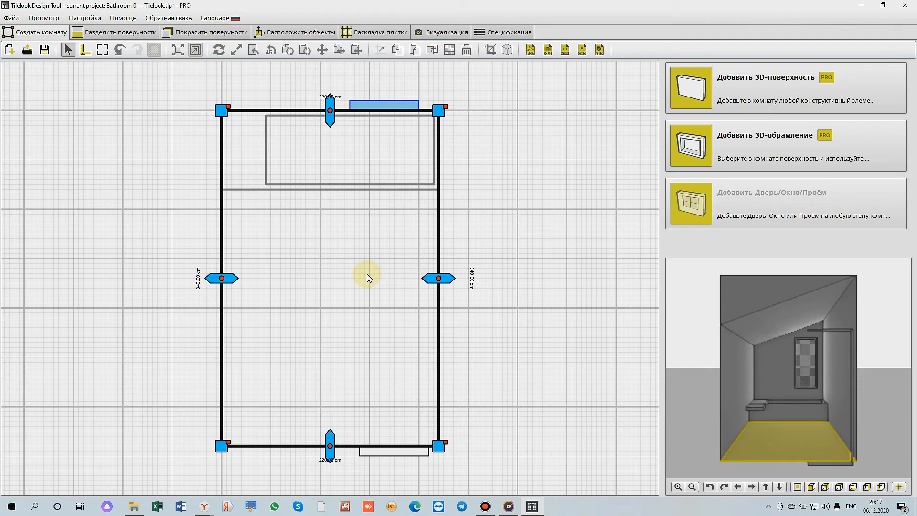
{"action": "scroll", "coordinate": [368, 277], "scroll_direction": "down", "scroll_amount": 2}
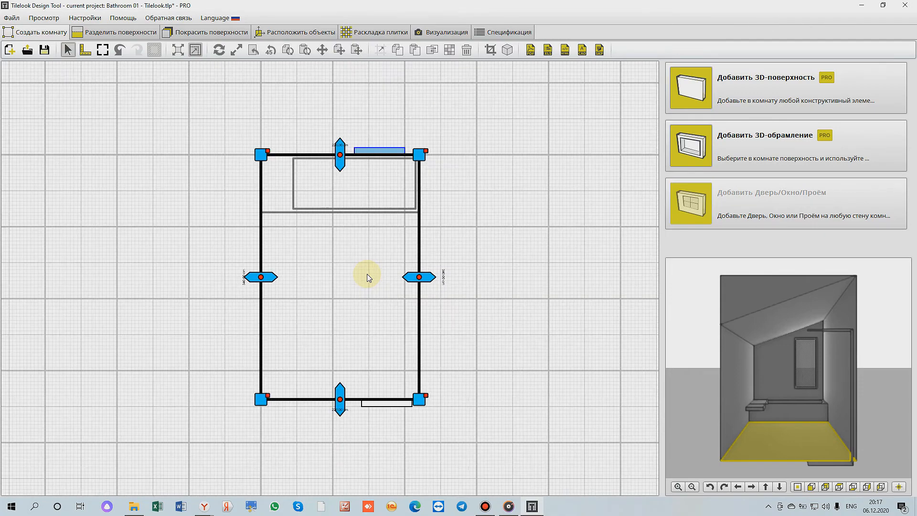
{"action": "scroll", "coordinate": [368, 277], "scroll_direction": "up", "scroll_amount": 1}
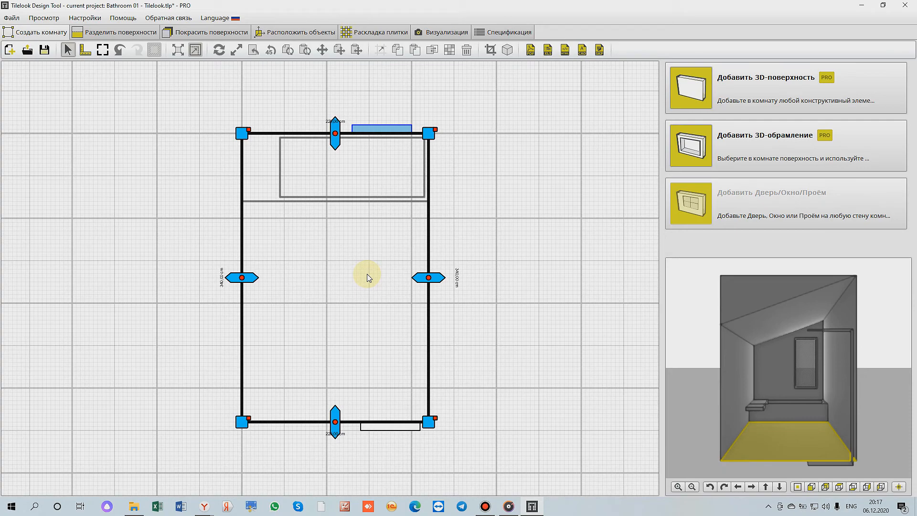
{"action": "middle_click_drag", "start_coordinate": [391, 274], "coordinate": [290, 271]}
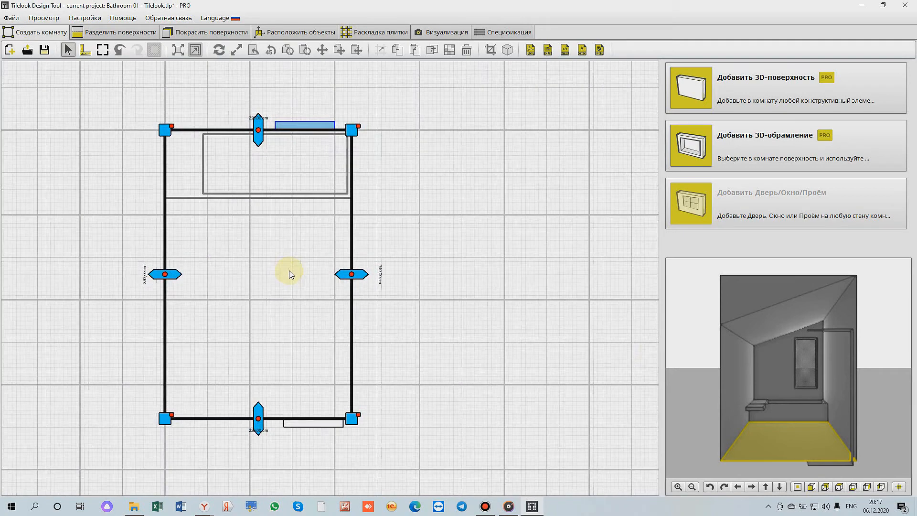
{"action": "left_click", "coordinate": [736, 380]}
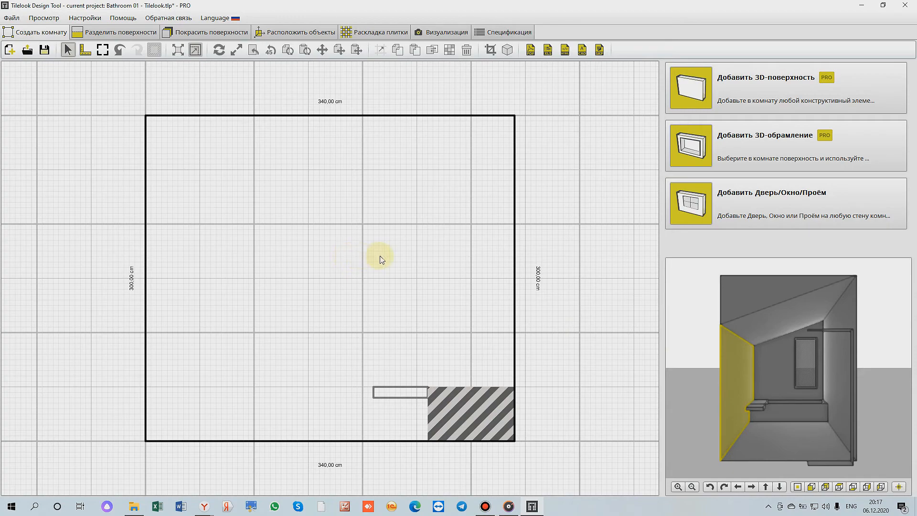
{"action": "middle_click_drag", "start_coordinate": [381, 256], "coordinate": [339, 255]}
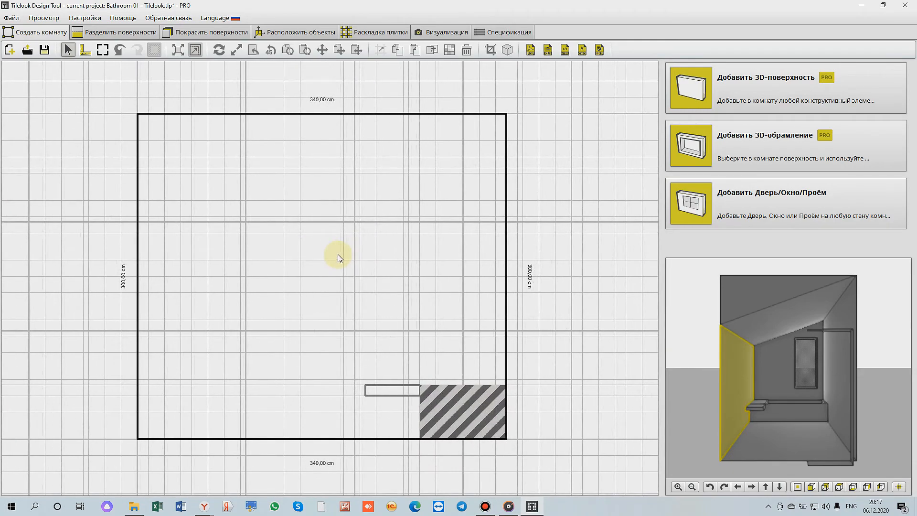
- Examine the furnished bathroom in the object placement workspace by zooming and panning its 3D view
{"action": "left_click", "coordinate": [295, 35]}
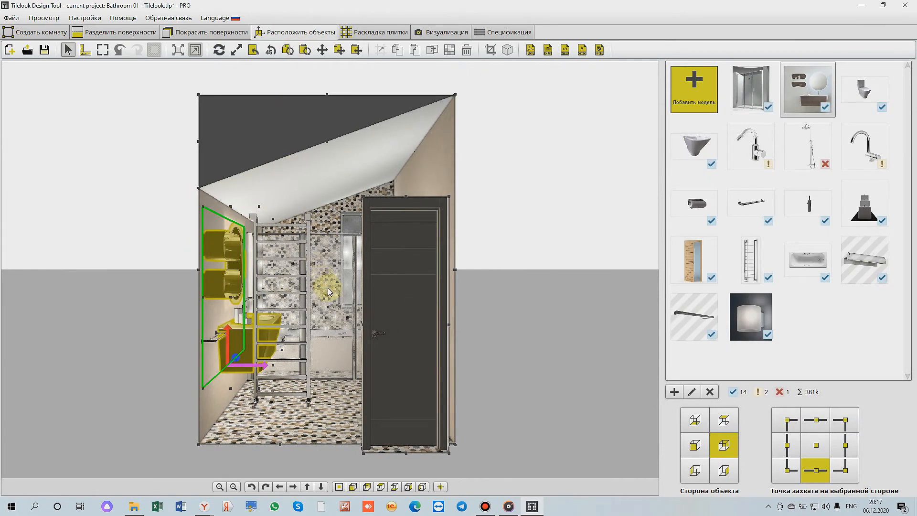
{"action": "scroll", "coordinate": [327, 288], "scroll_direction": "up", "scroll_amount": 2}
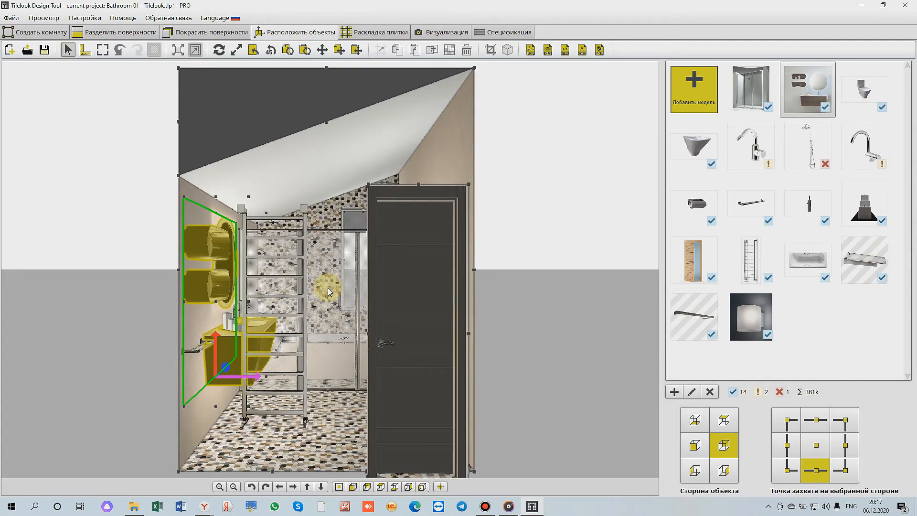
{"action": "scroll", "coordinate": [328, 287], "scroll_direction": "down", "scroll_amount": 2}
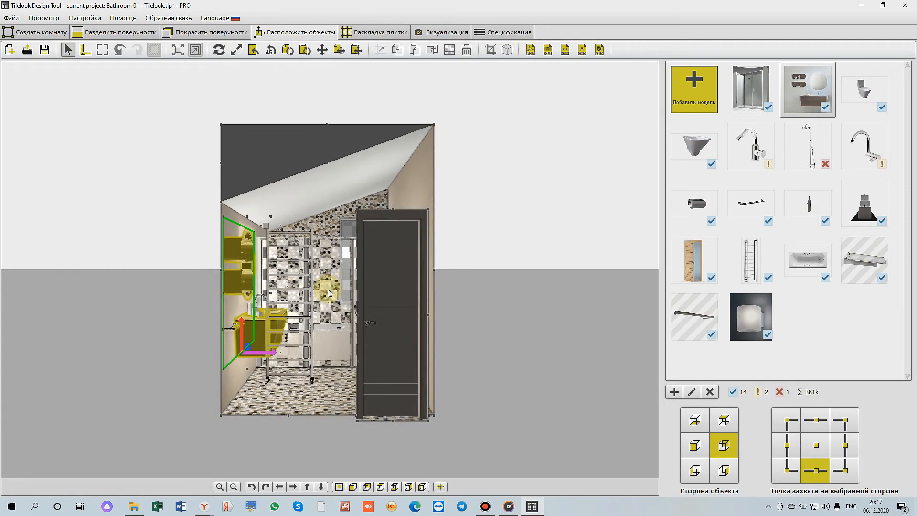
{"action": "scroll", "coordinate": [328, 289], "scroll_direction": "up", "scroll_amount": 1}
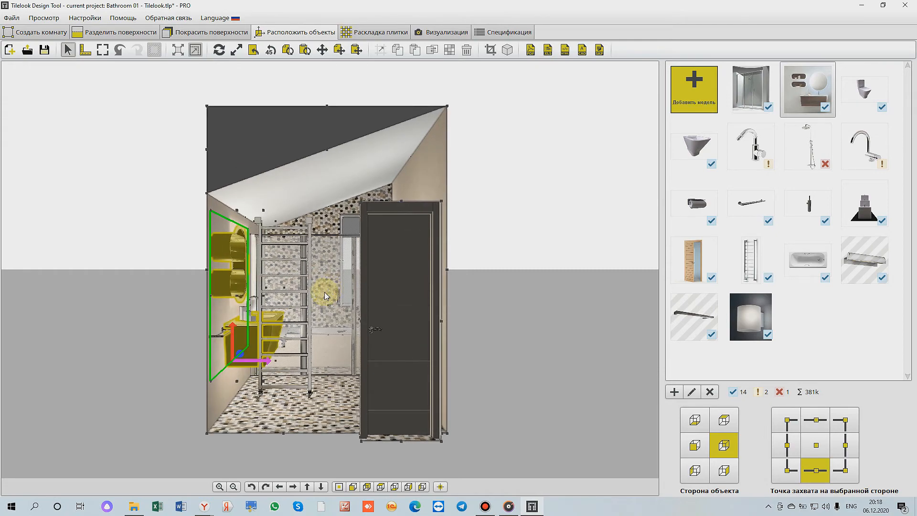
{"action": "middle_click_drag", "start_coordinate": [288, 292], "coordinate": [344, 352]}
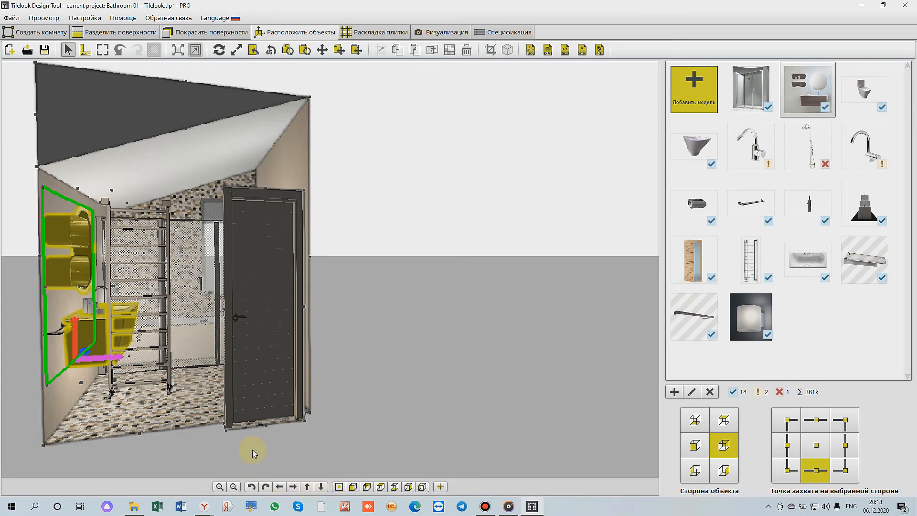
- Rotate the bathroom's 3D view sideways in both directions and tilt it up and down
{"action": "key", "text": "Left"}
{"action": "key", "text": "Left"}
{"action": "key", "text": "Left"}
{"action": "key", "text": "Left"}
{"action": "key", "text": "Left"}
{"action": "key", "text": "Left"}
{"action": "key", "text": "Left"}
{"action": "key", "text": "Left"}
{"action": "key", "text": "Left"}
{"action": "key", "text": "Left"}
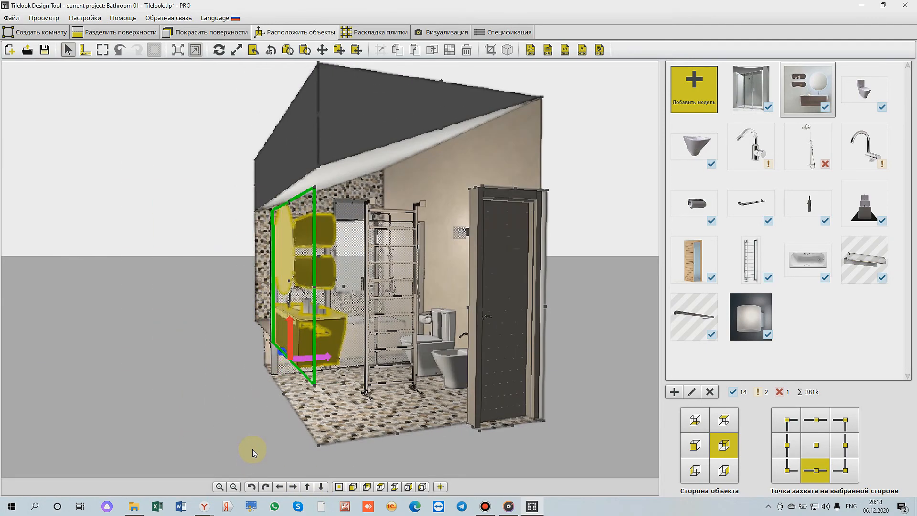
{"action": "key", "text": "Right"}
{"action": "key", "text": "Right"}
{"action": "key", "text": "Right"}
{"action": "key", "text": "Right"}
{"action": "key", "text": "Right"}
{"action": "key", "text": "Right"}
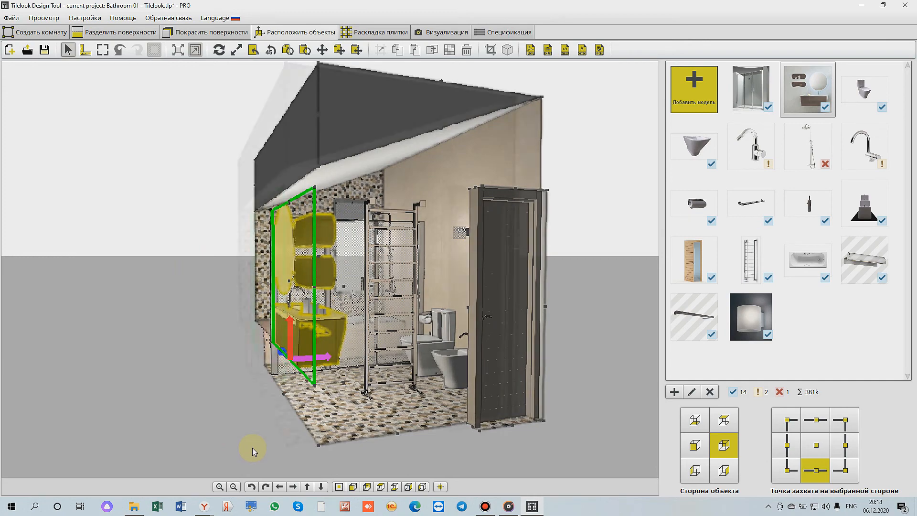
{"action": "key", "text": "Up"}
{"action": "key", "text": "Up"}
{"action": "key", "text": "Up"}
{"action": "key", "text": "Up"}
{"action": "key", "text": "Up"}
{"action": "key", "text": "Up"}
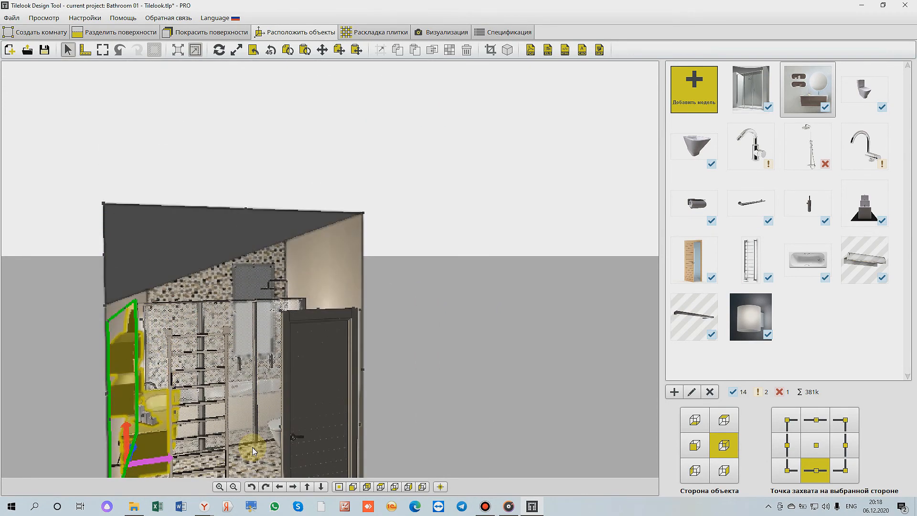
{"action": "key", "text": "Down"}
{"action": "key", "text": "Down"}
{"action": "key", "text": "Down"}
{"action": "key", "text": "Down"}
{"action": "key", "text": "Down"}
{"action": "key", "text": "Down"}
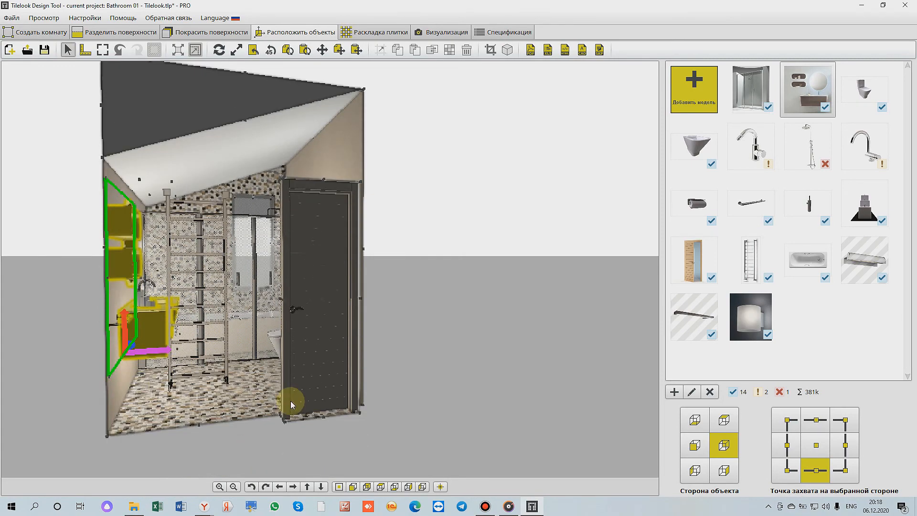
- Orbit freely around the bathroom model and zoom in and out to inspect it from several angles
{"action": "right_click_drag", "start_coordinate": [291, 400], "coordinate": [207, 395]}
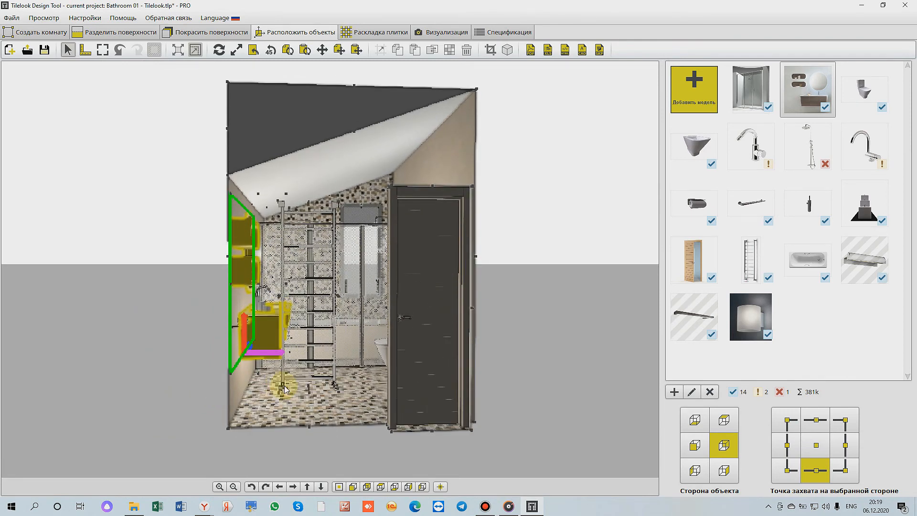
{"action": "right_click_drag", "start_coordinate": [285, 386], "coordinate": [278, 242]}
{"action": "scroll", "coordinate": [283, 308], "scroll_direction": "up", "scroll_amount": 7}
{"action": "scroll", "coordinate": [313, 309], "scroll_direction": "down", "scroll_amount": 5}
{"action": "scroll", "coordinate": [279, 196], "scroll_direction": "up", "scroll_amount": 5}
{"action": "scroll", "coordinate": [279, 196], "scroll_direction": "down", "scroll_amount": 5}
{"action": "right_click_drag", "start_coordinate": [278, 196], "coordinate": [340, 339]}
{"action": "scroll", "coordinate": [340, 339], "scroll_direction": "up", "scroll_amount": 3}
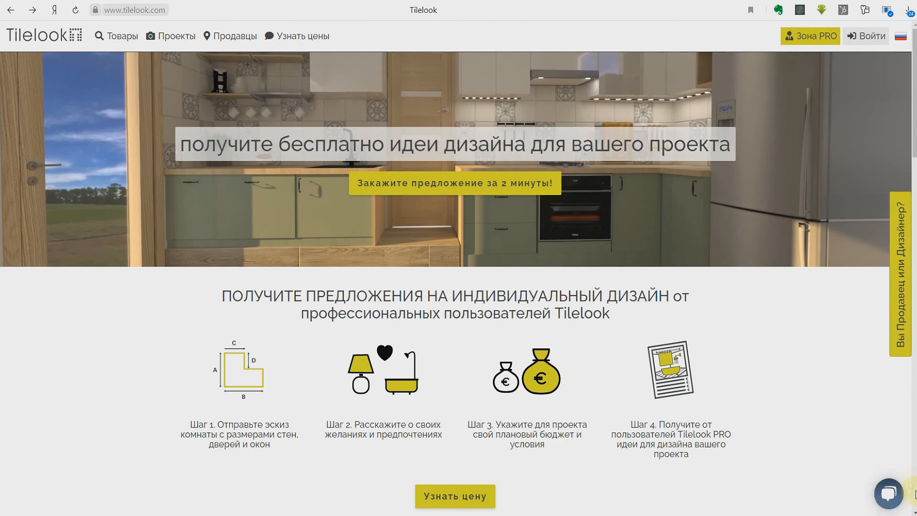
- Check the support chat on the Tilelook website and follow a link further down the home page
{"action": "left_click", "coordinate": [886, 502]}
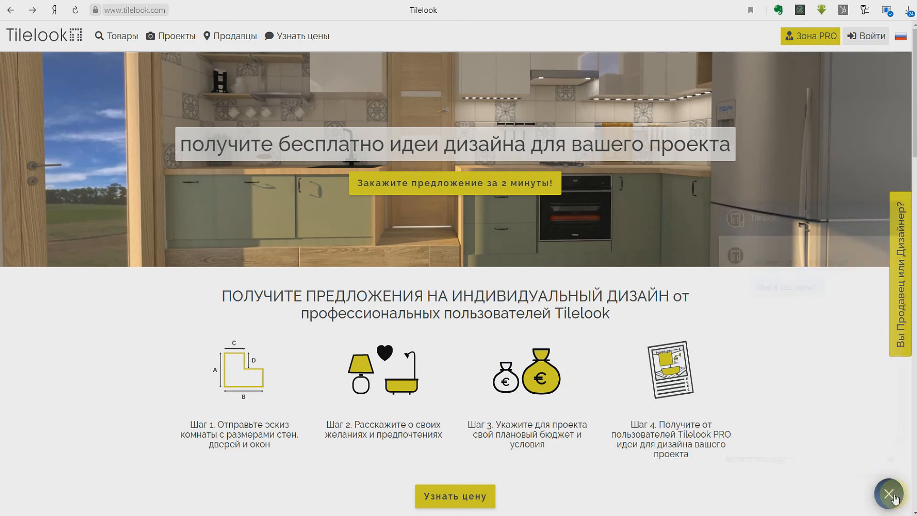
{"action": "left_click", "coordinate": [889, 495]}
{"action": "scroll", "coordinate": [764, 478], "scroll_direction": "down", "scroll_amount": 10}
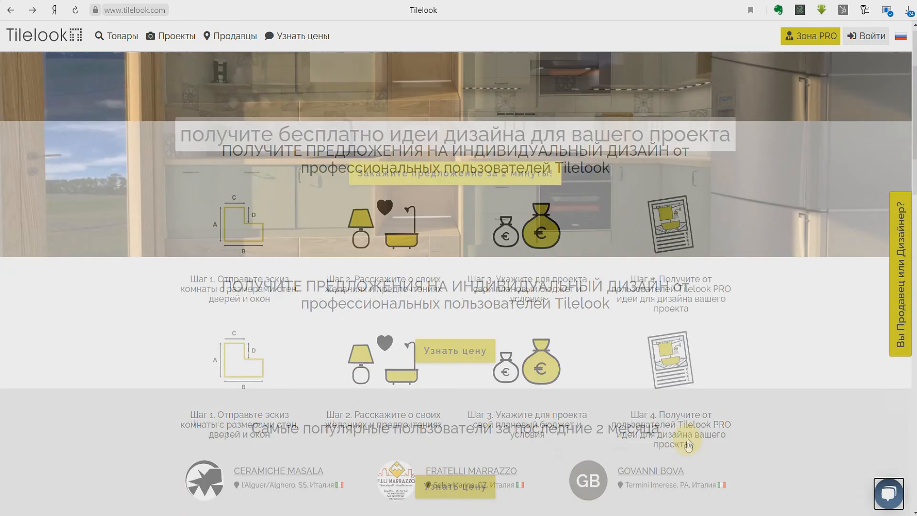
{"action": "left_click", "coordinate": [619, 447]}
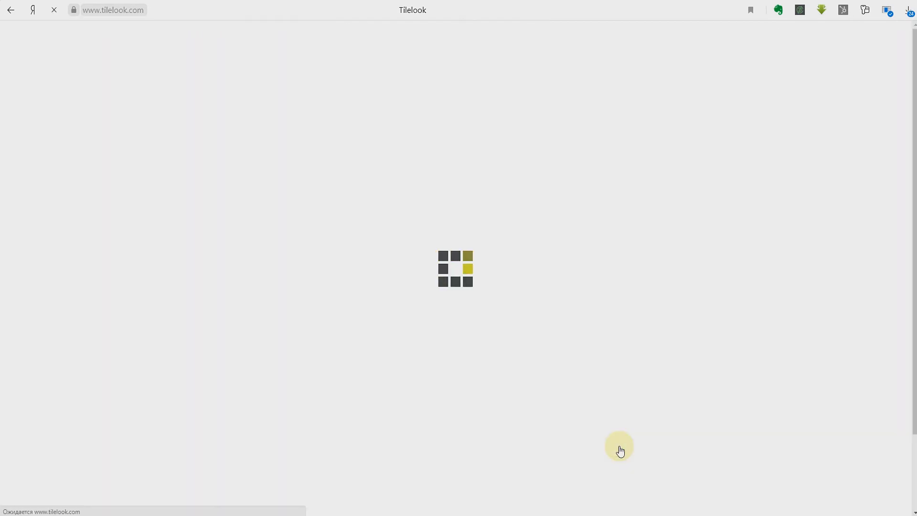